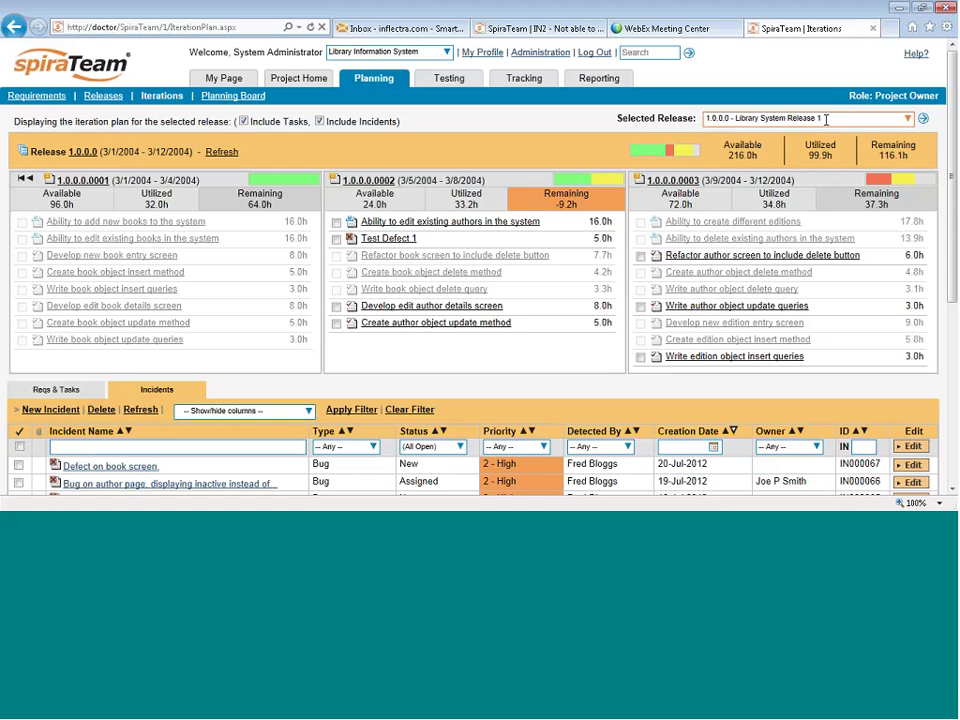
# Display the iteration plan for 1.1.0.0 - Library System Release 1.1 and bring its third iteration into view.
pyautogui.click(907, 119)
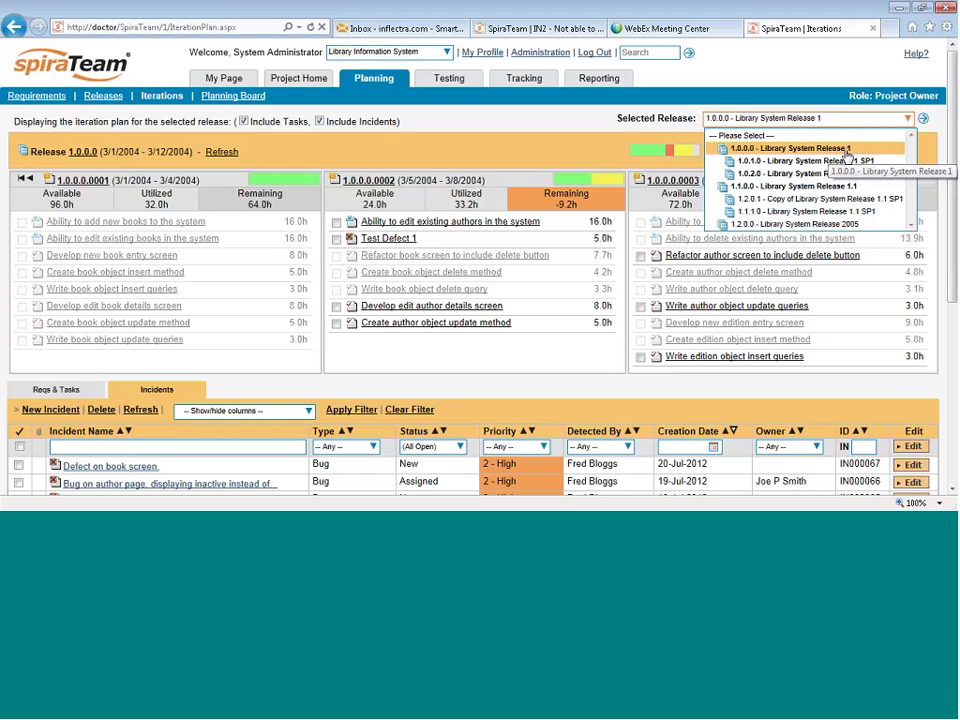
pyautogui.click(829, 187)
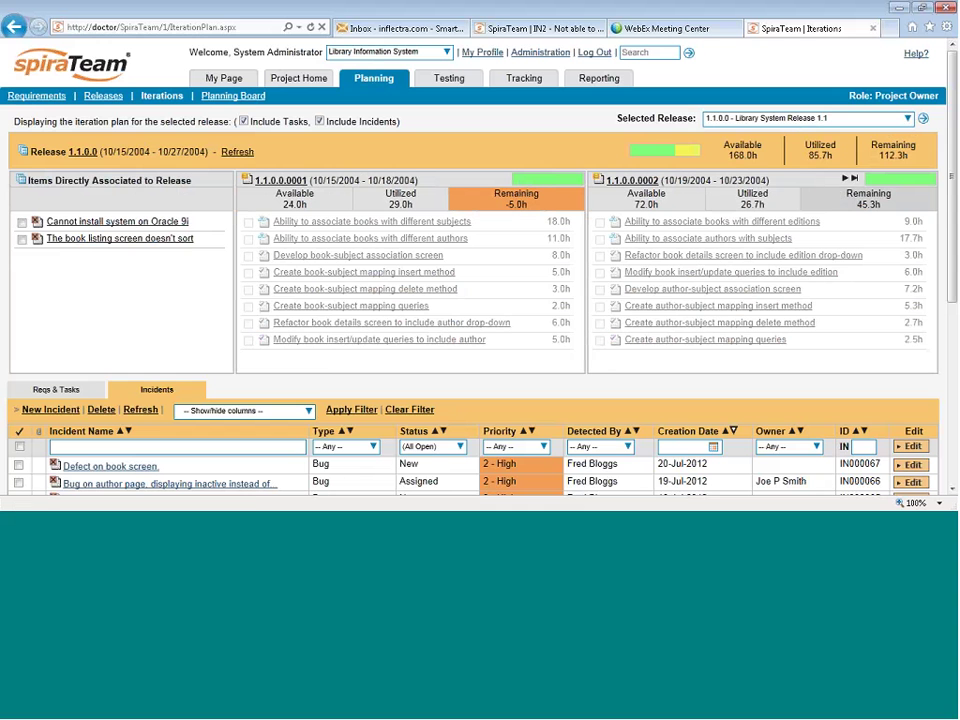
pyautogui.click(850, 179)
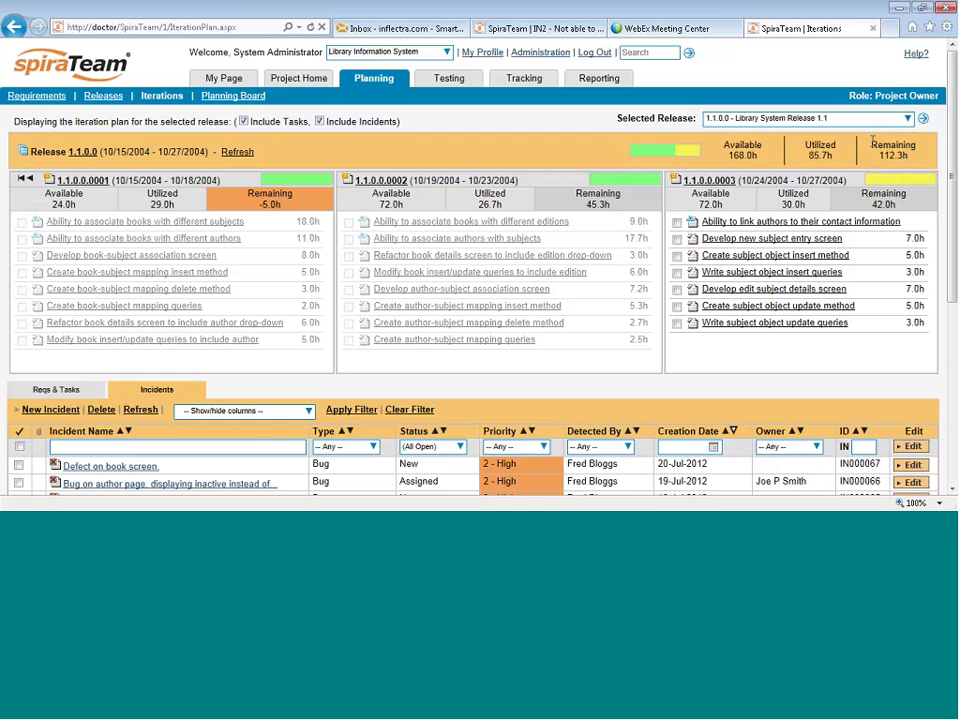
# Examine the available, utilized and remaining effort of release 1.1.0.0 and of its iteration 1.1.0.0.0001.
pyautogui.moveTo(724, 142); pyautogui.dragTo(758, 157)
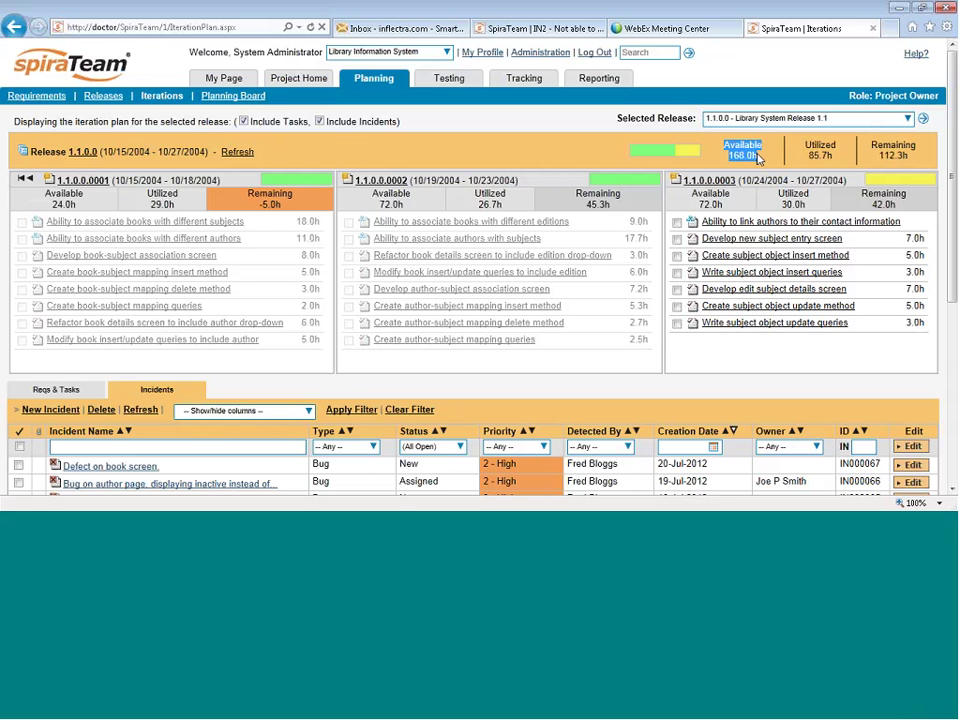
pyautogui.click(771, 160)
pyautogui.moveTo(806, 139); pyautogui.dragTo(915, 155)
pyautogui.click(873, 150)
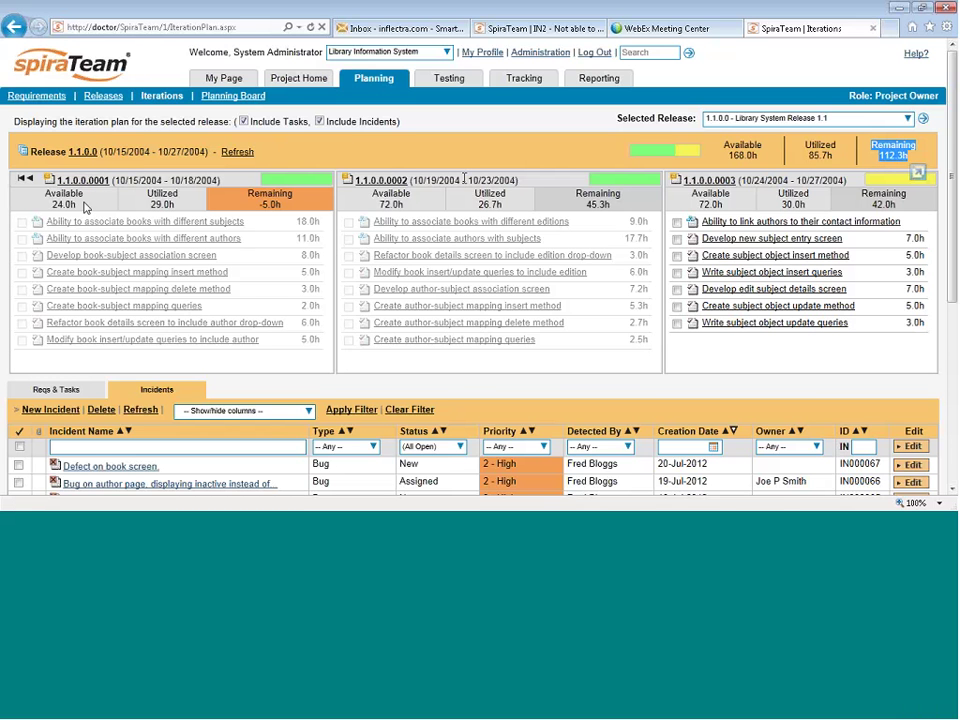
pyautogui.moveTo(48, 197); pyautogui.dragTo(262, 257)
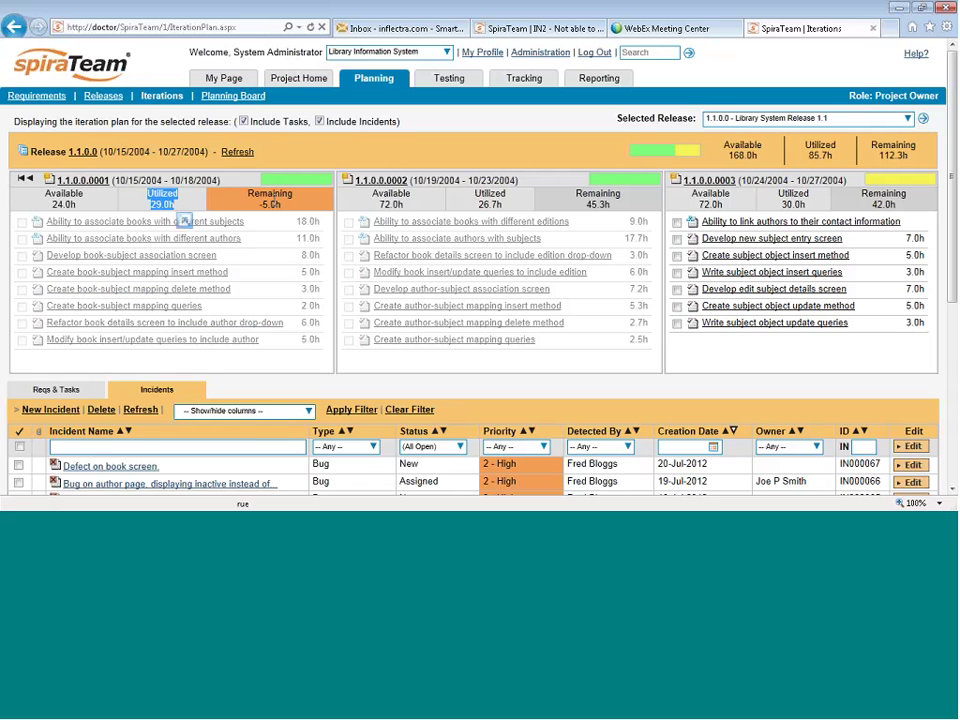
pyautogui.moveTo(250, 194); pyautogui.dragTo(279, 206)
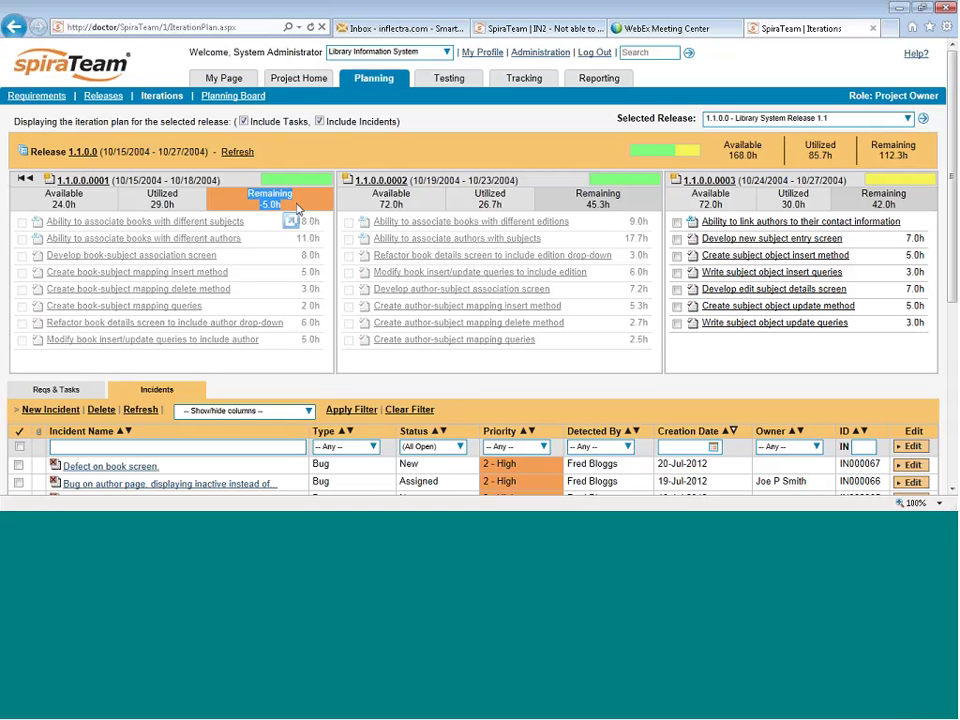
pyautogui.click(296, 208)
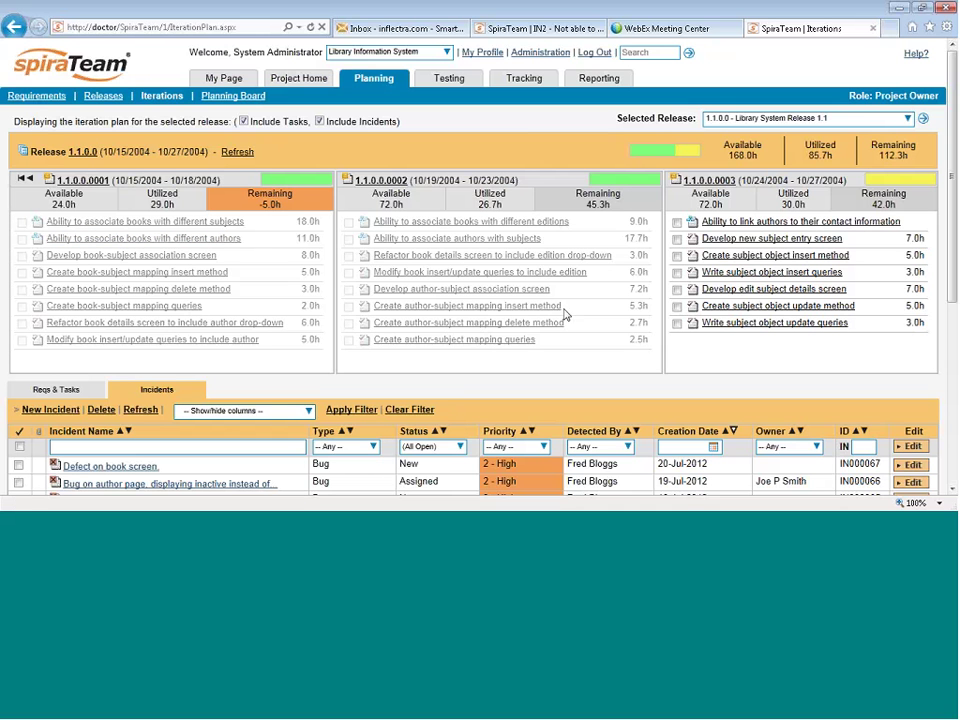
# In release 1.0.0.0, move Develop edit author details screen and Create author object update method to iteration 1.0.0.0.0003, and Write author object update queries to 1.0.0.0.0002.
pyautogui.click(908, 118)
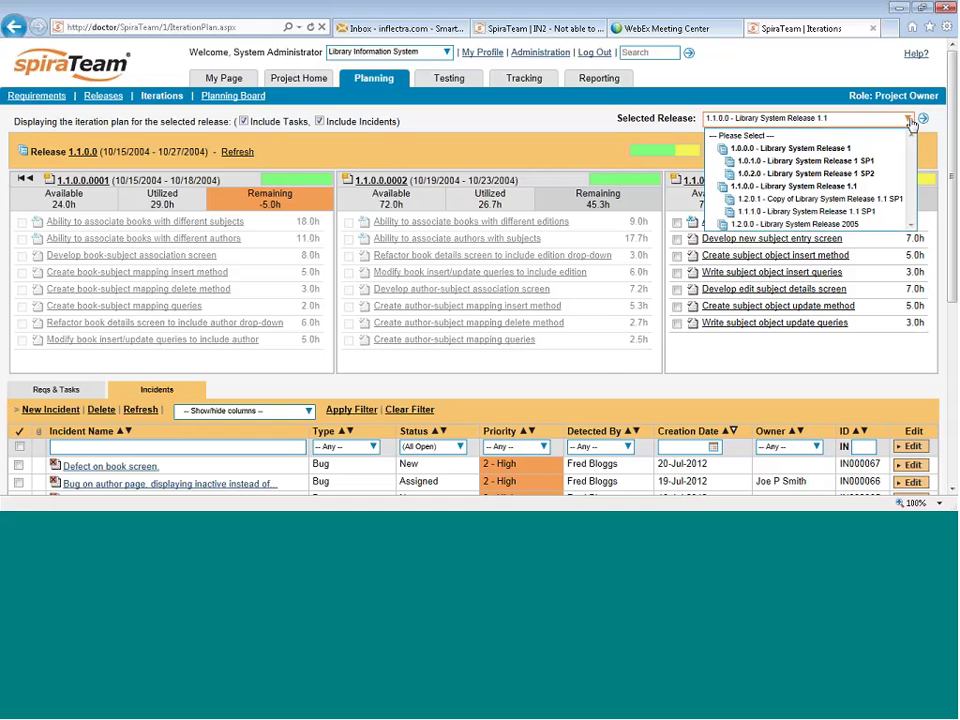
pyautogui.click(764, 148)
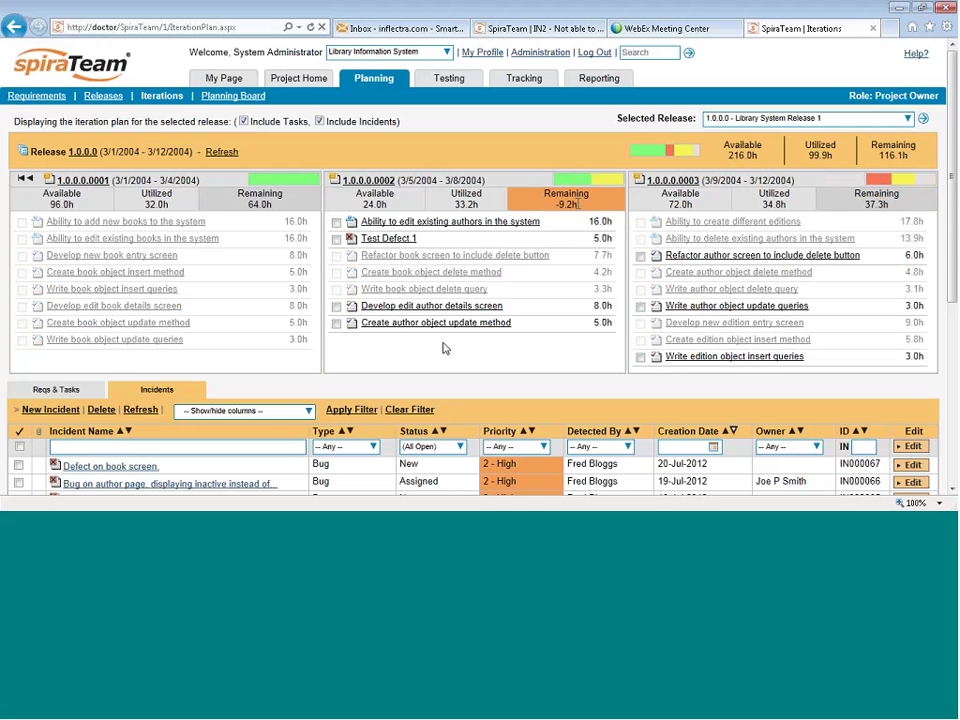
pyautogui.click(336, 306)
pyautogui.click(336, 323)
pyautogui.moveTo(352, 308); pyautogui.dragTo(783, 303)
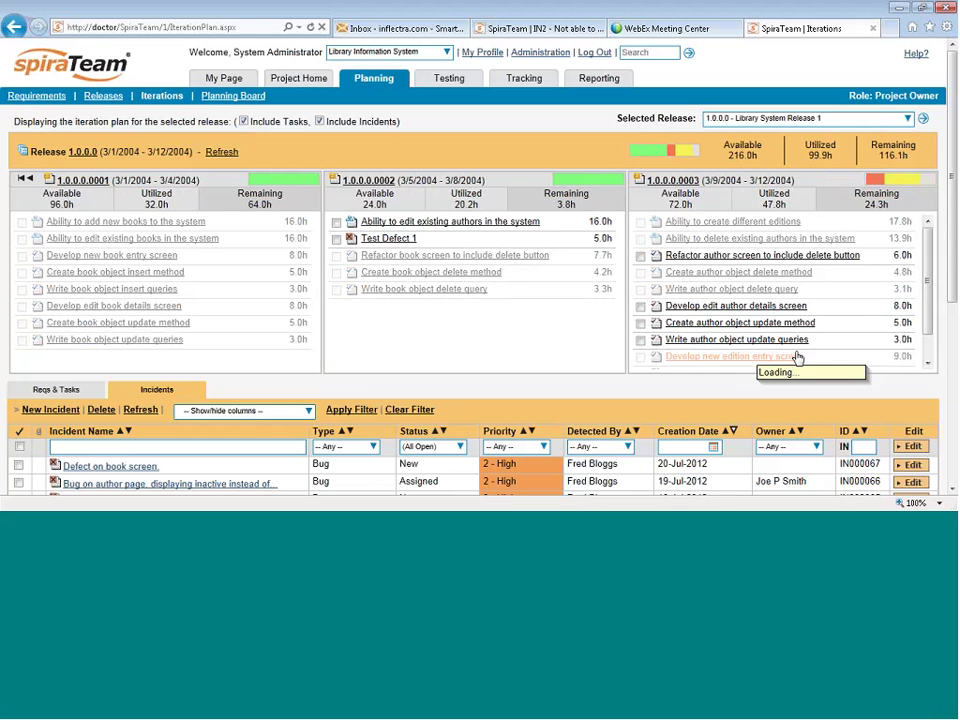
pyautogui.moveTo(673, 345); pyautogui.dragTo(546, 328)
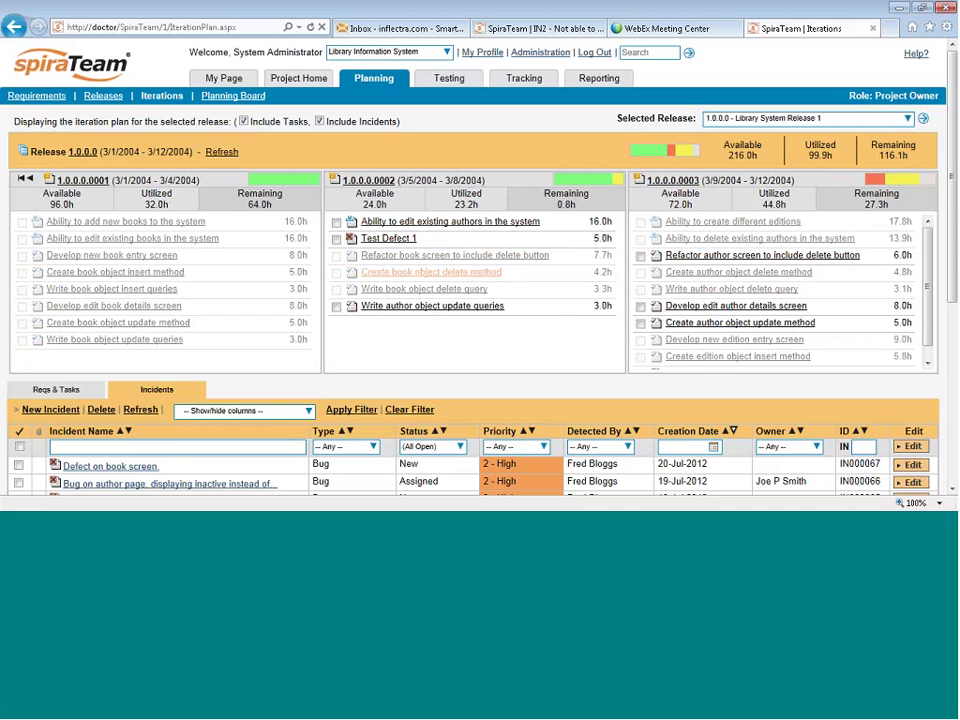
# Show the requirements and tasks backlog below the iteration plan and expand its requirements to look for tasks.
pyautogui.scroll(-1, 400, 366)
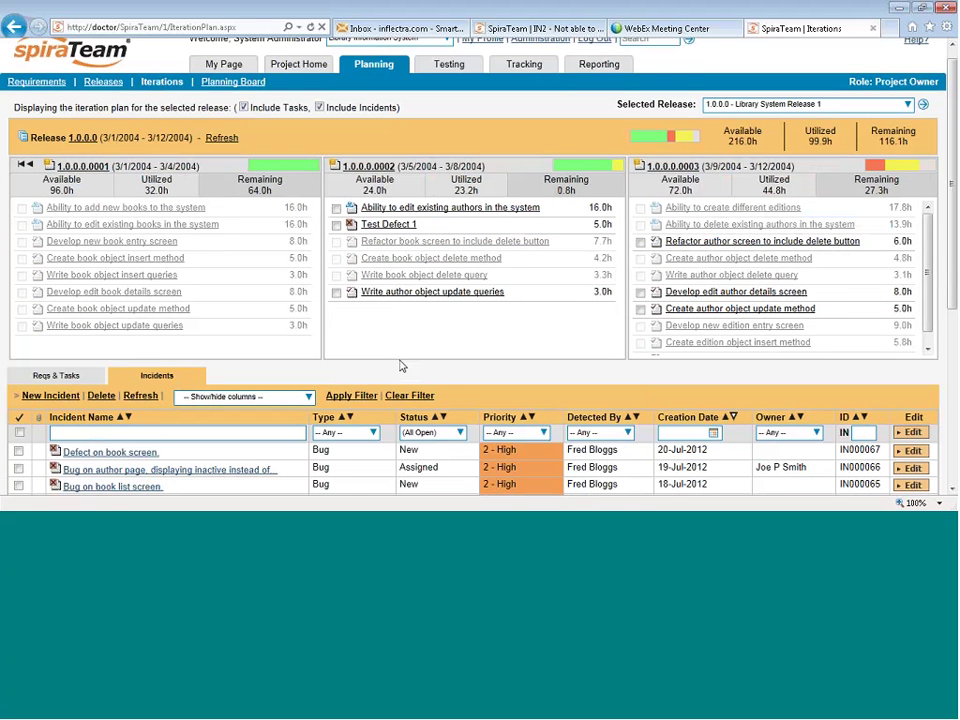
pyautogui.scroll(-3, 400, 366)
pyautogui.scroll(-1, 336, 287)
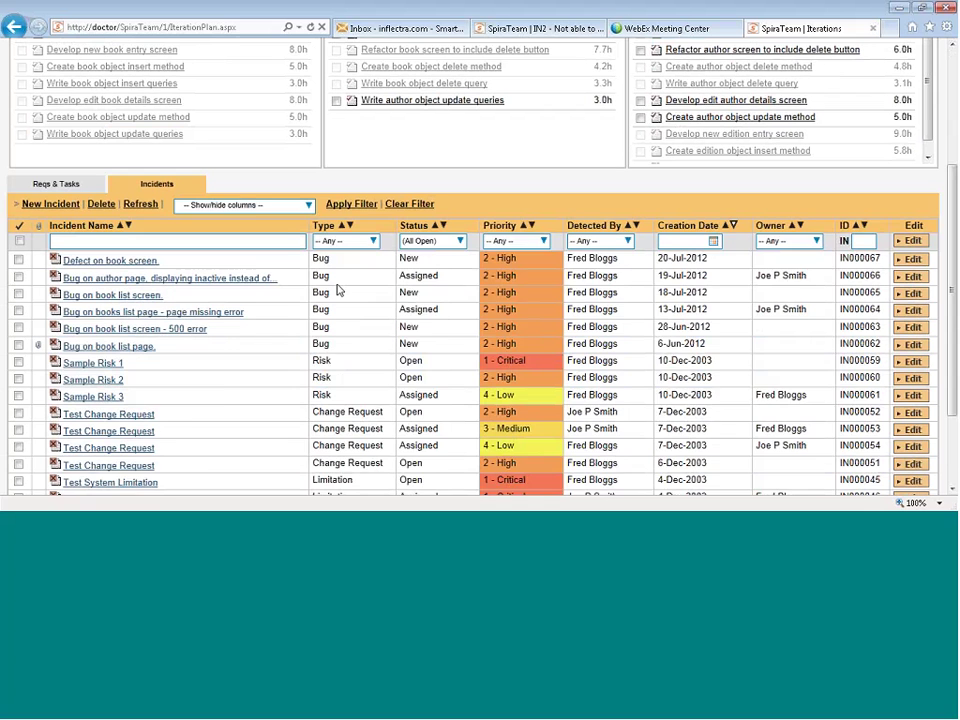
pyautogui.click(62, 186)
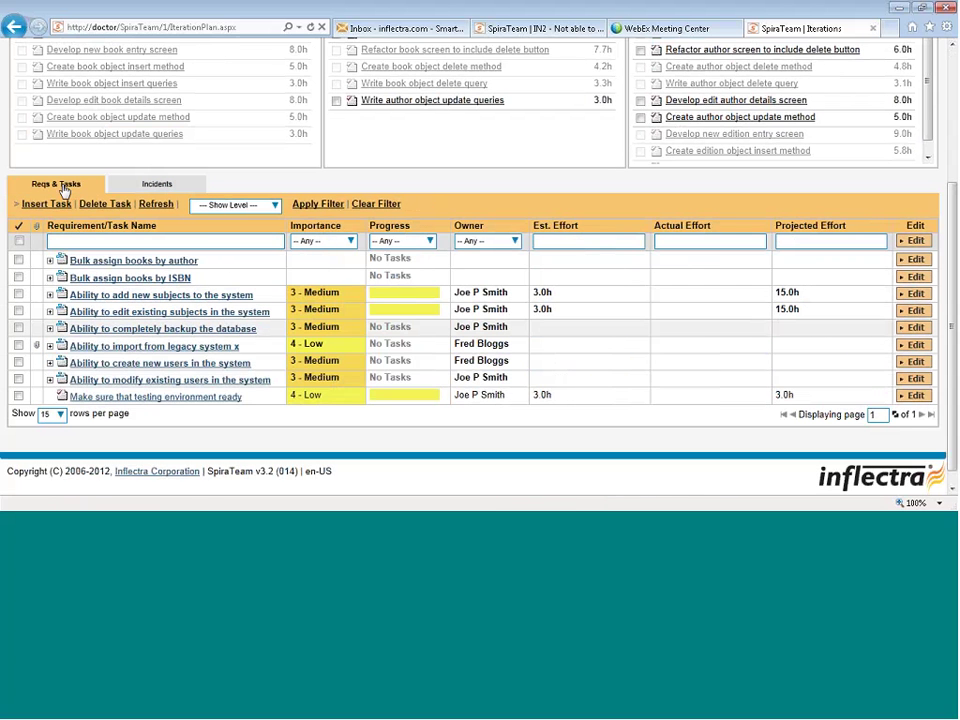
pyautogui.click(51, 347)
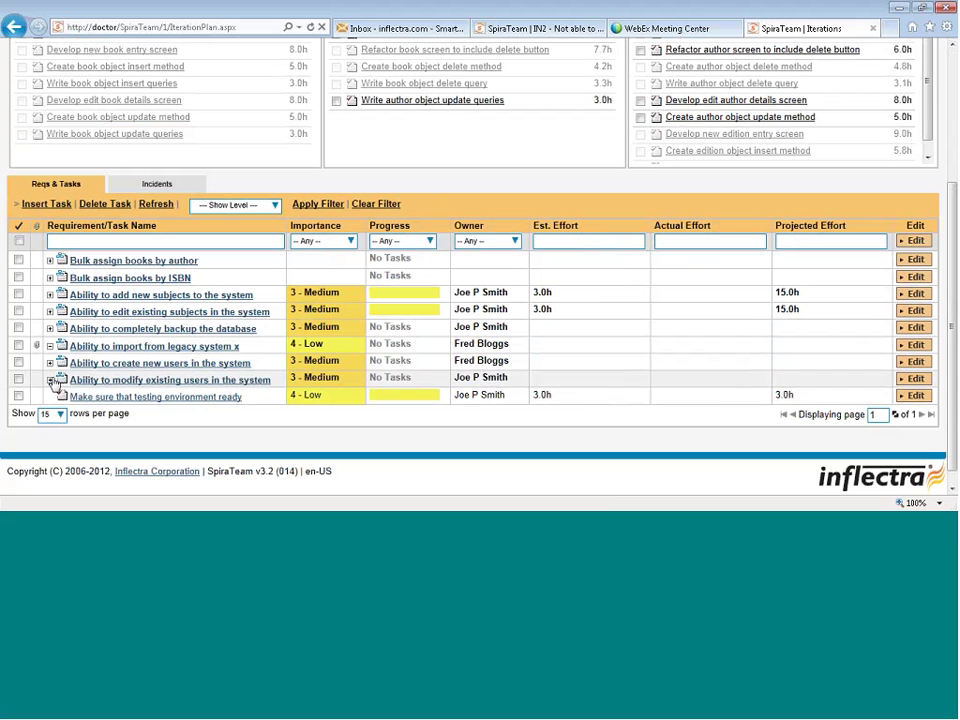
pyautogui.click(50, 380)
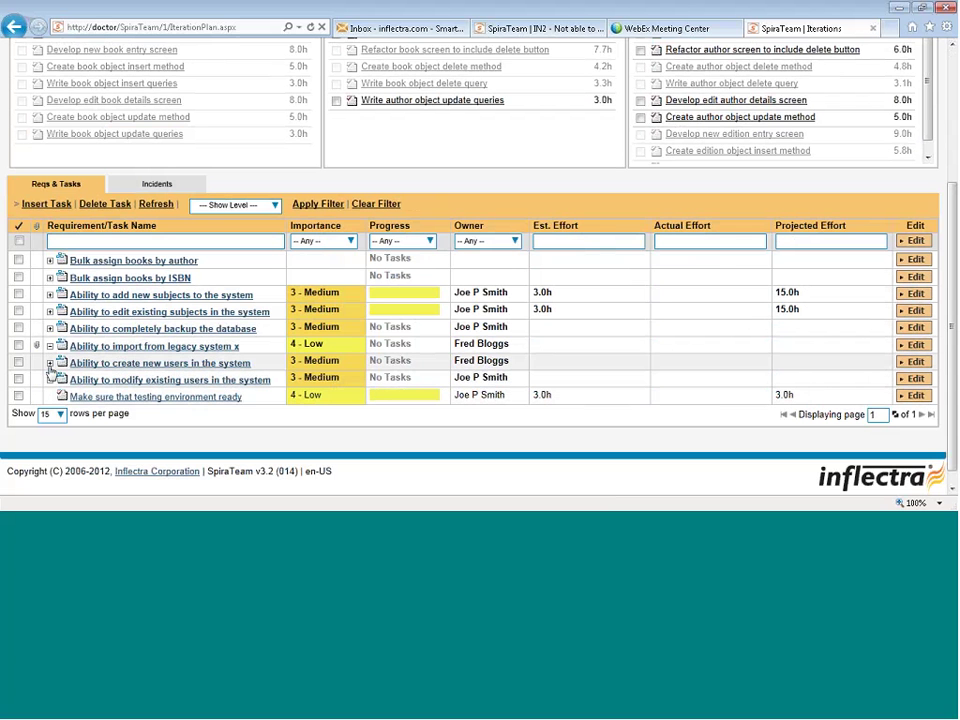
pyautogui.click(50, 363)
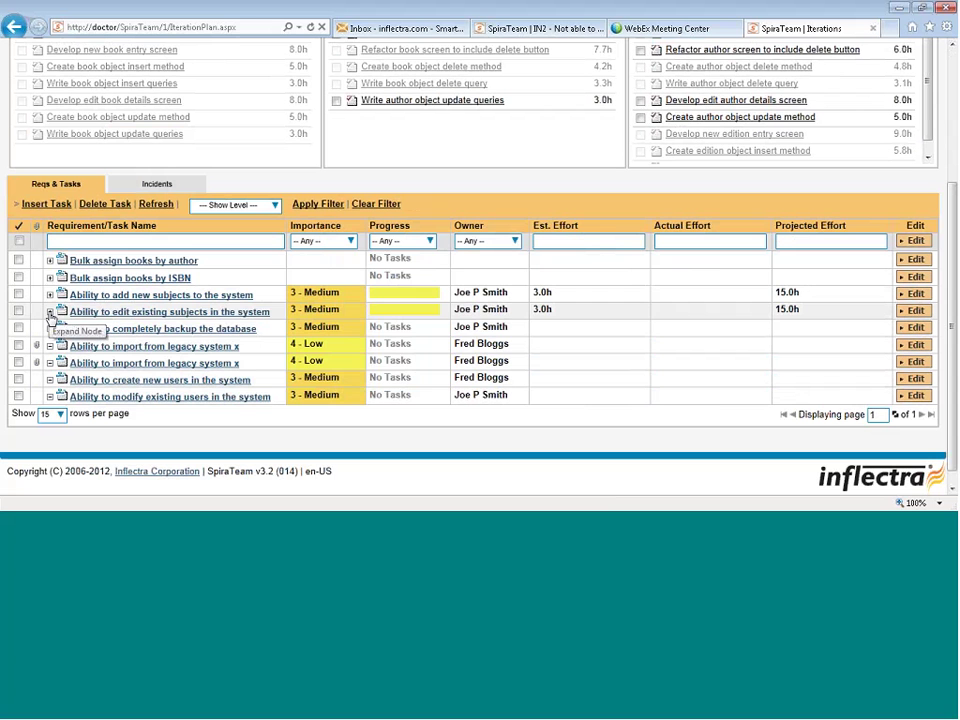
pyautogui.click(50, 312)
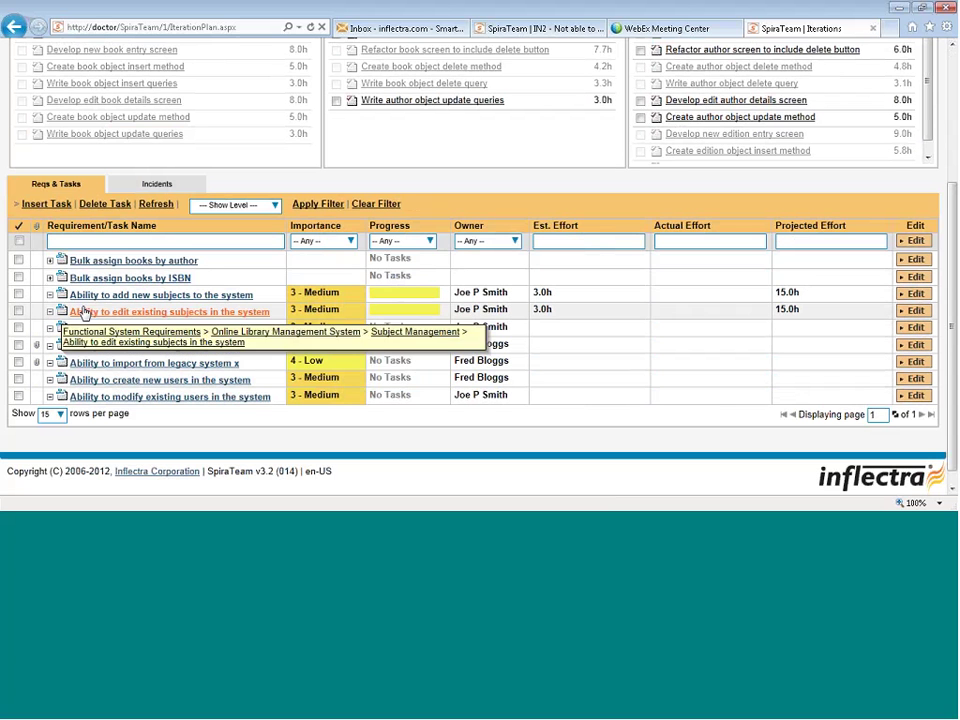
pyautogui.click(50, 260)
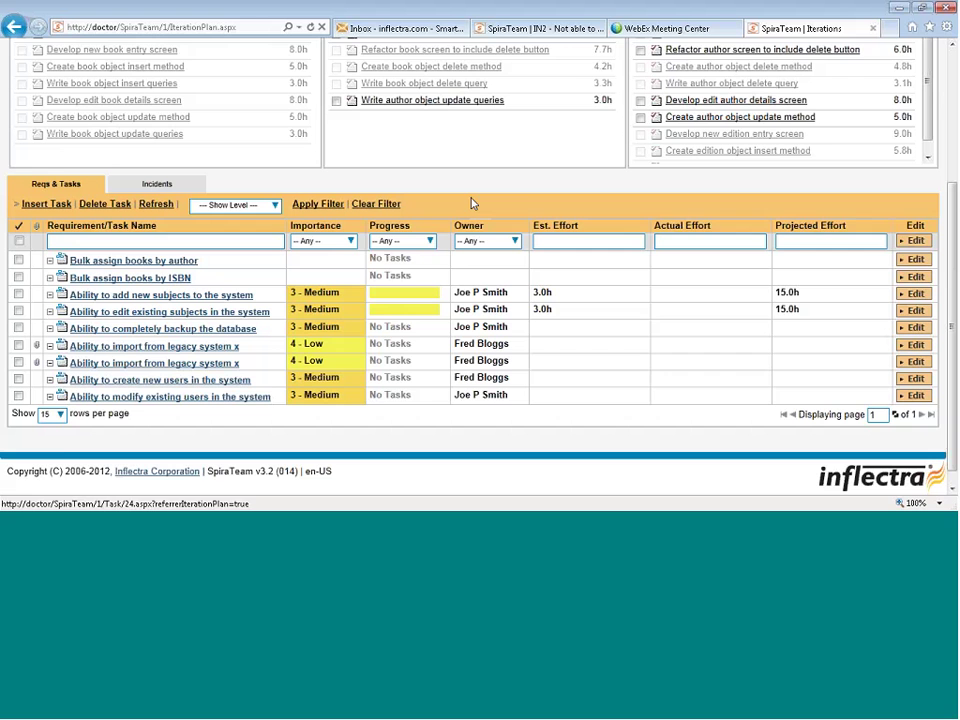
# Move the backlog requirement Bulk assign books by author into iteration 1.0.0.0.0002.
pyautogui.scroll(2, 60, 345)
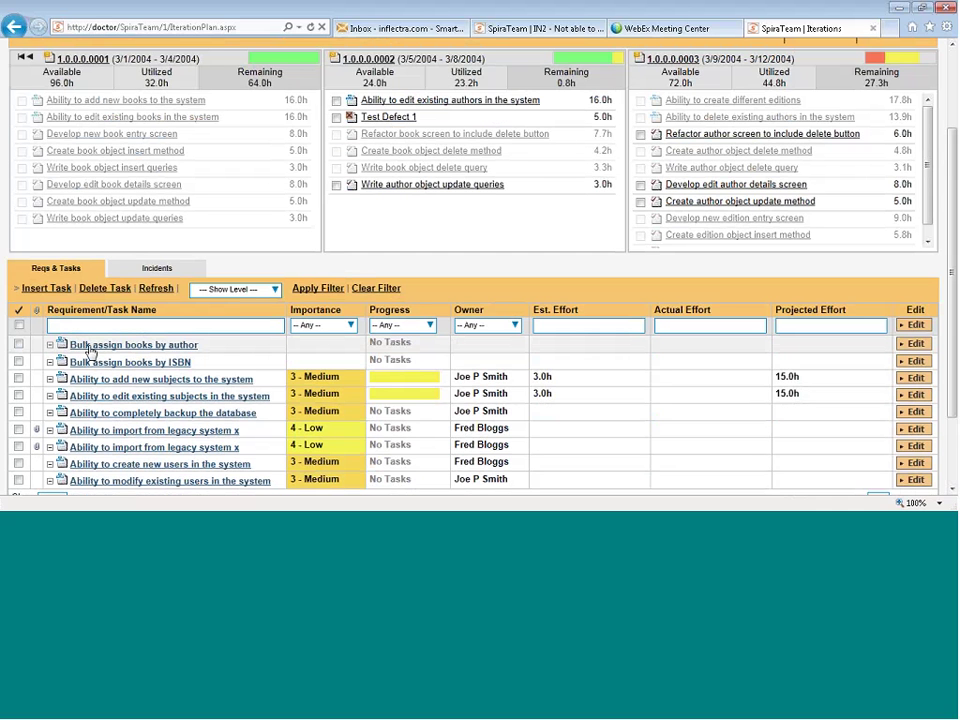
pyautogui.moveTo(62, 343); pyautogui.dragTo(384, 244)
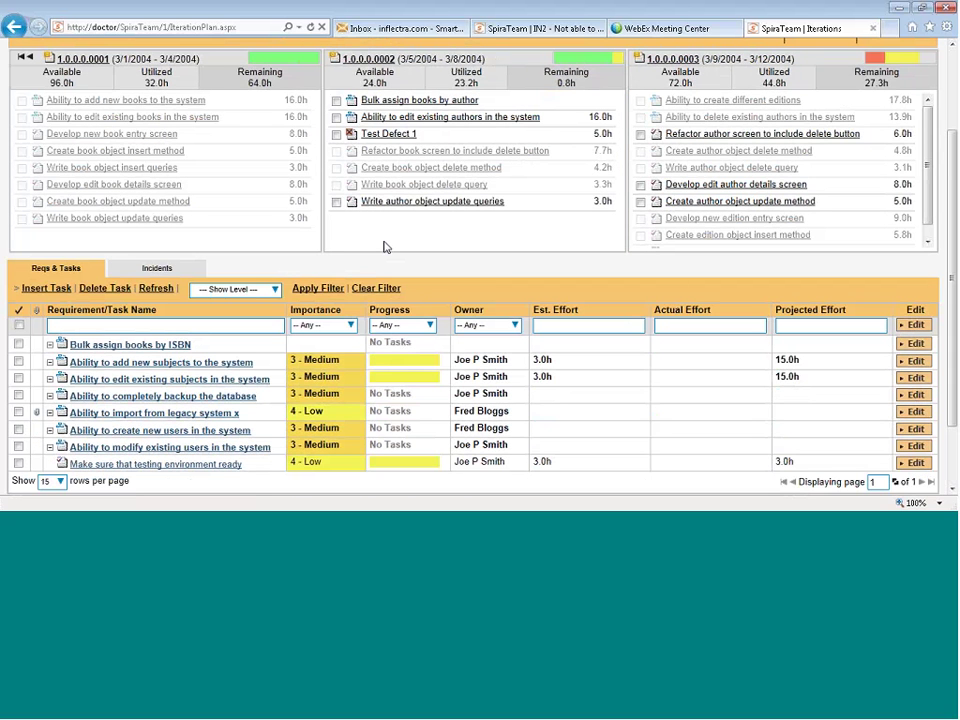
# Filter the requirements and tasks backlog by importance to 1 - Critical, 2 - High and 3 - Medium.
pyautogui.click(351, 325)
pyautogui.click(304, 367)
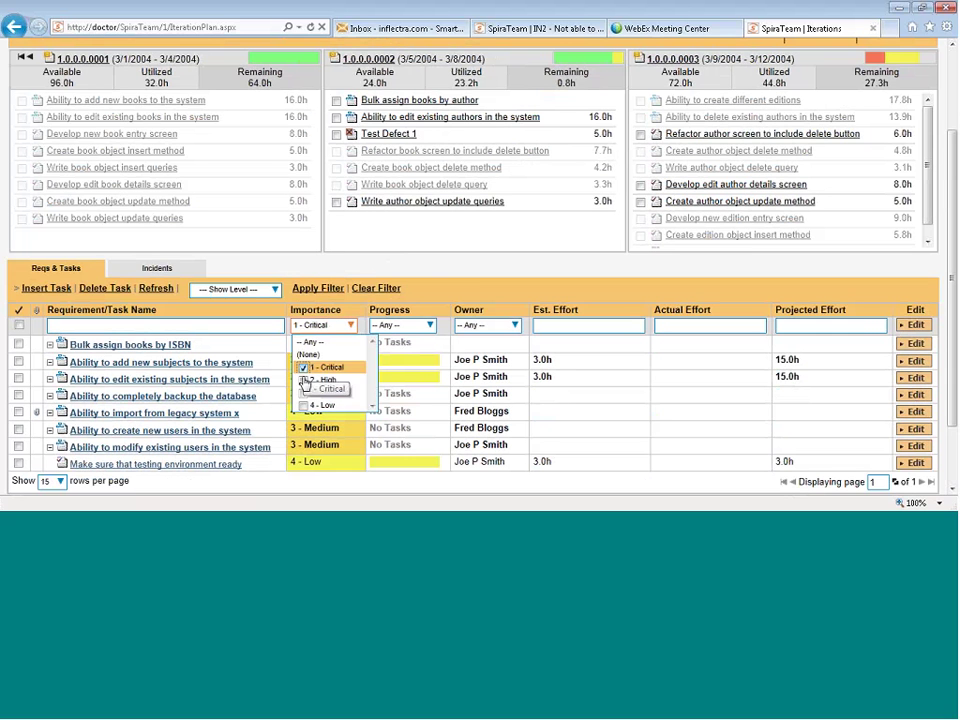
pyautogui.click(304, 381)
pyautogui.click(304, 393)
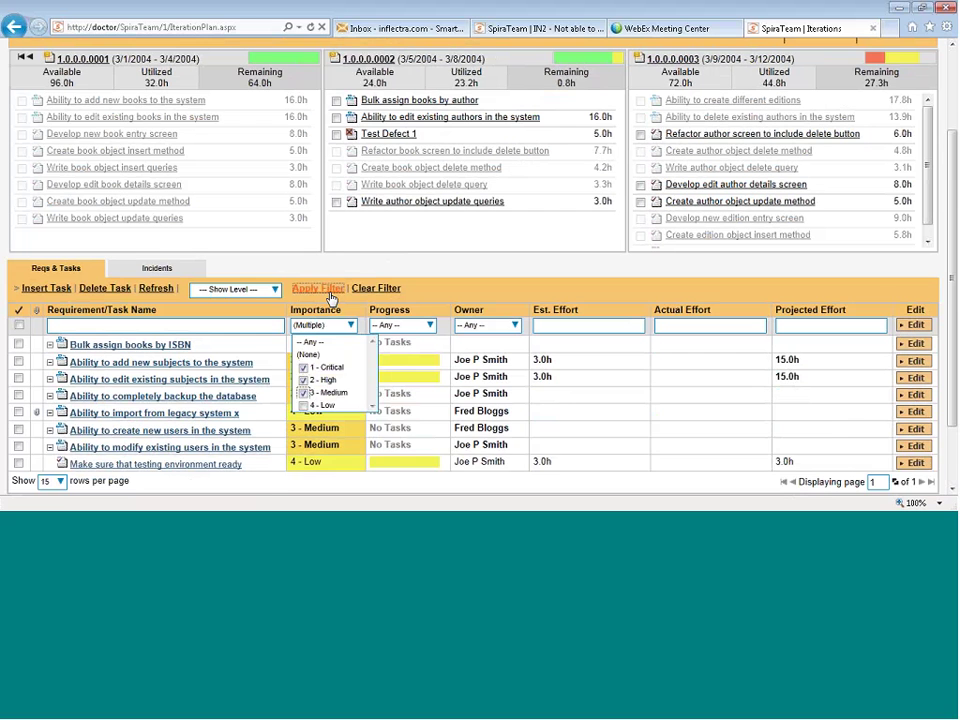
pyautogui.click(318, 288)
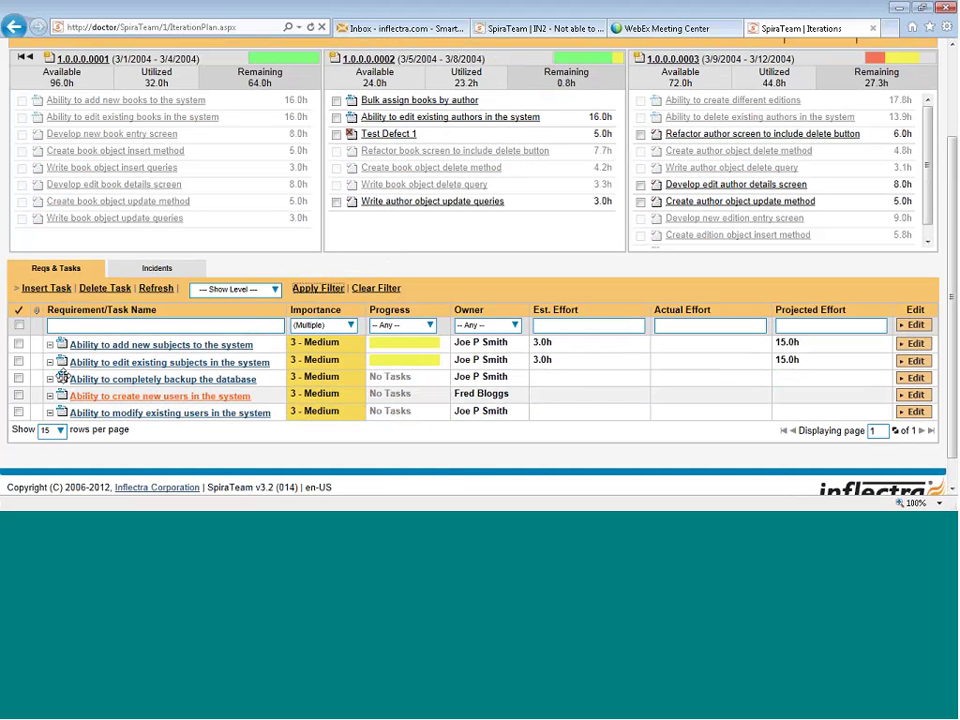
# Move the requirements for adding new subjects and editing existing subjects together from the backlog into iteration 1.0.0.0.0002.
pyautogui.click(18, 343)
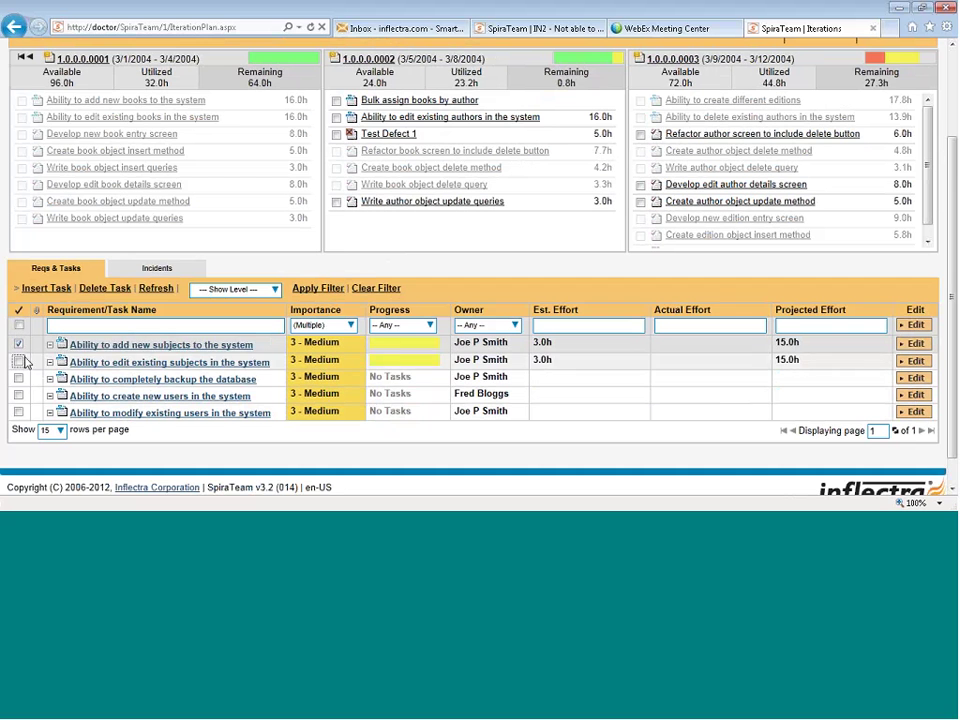
pyautogui.click(18, 360)
pyautogui.moveTo(64, 343); pyautogui.dragTo(555, 235)
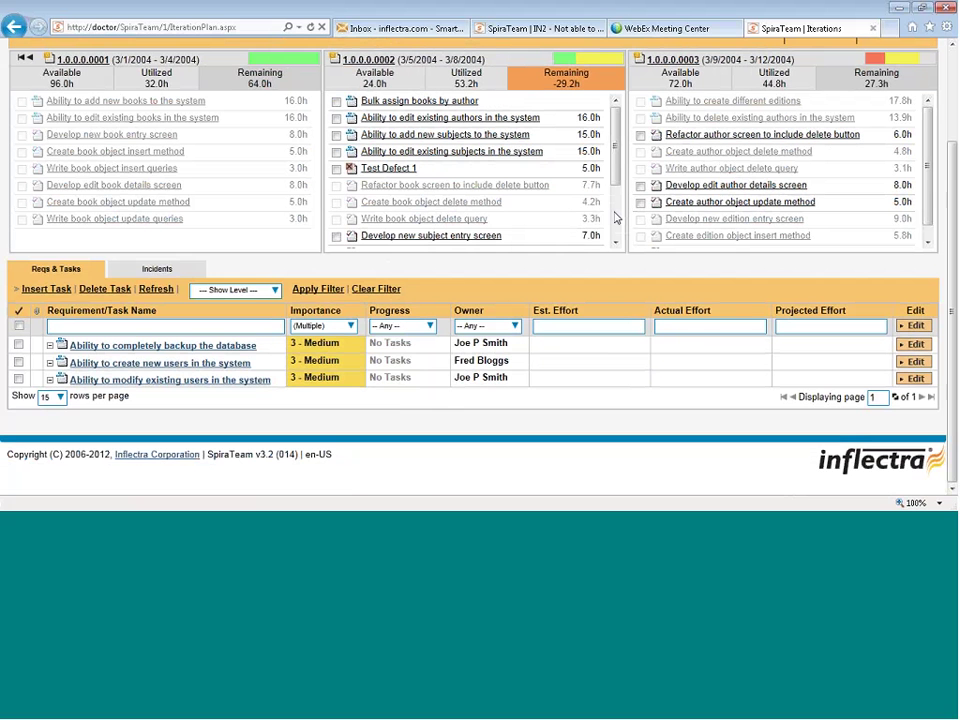
# Switch the backlog below the iteration plan to incidents.
pyautogui.click(180, 270)
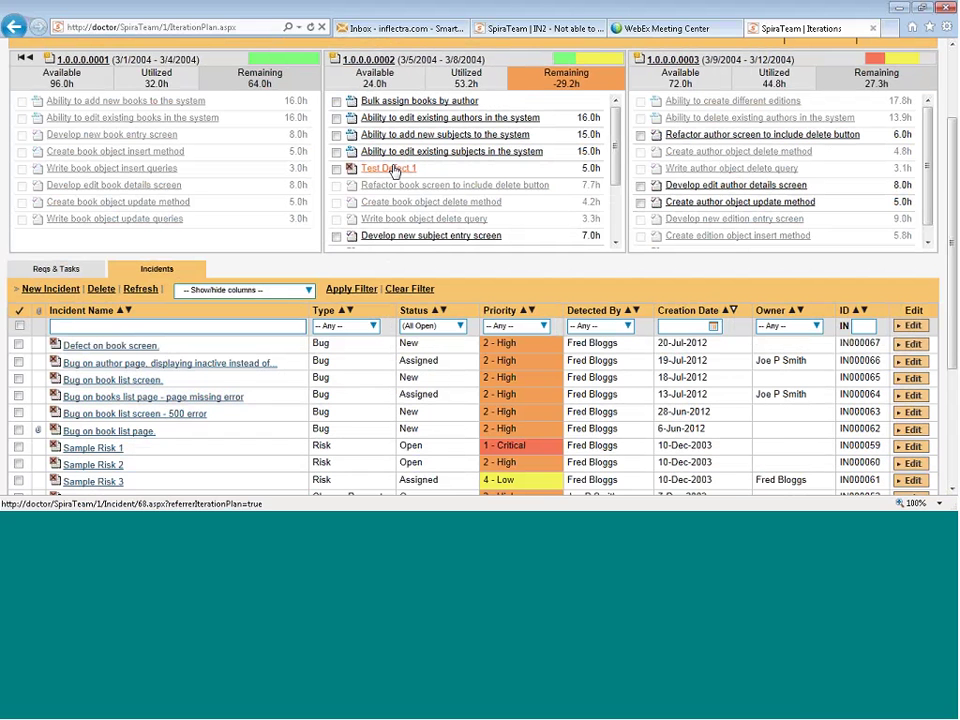
pyautogui.moveTo(394, 171)
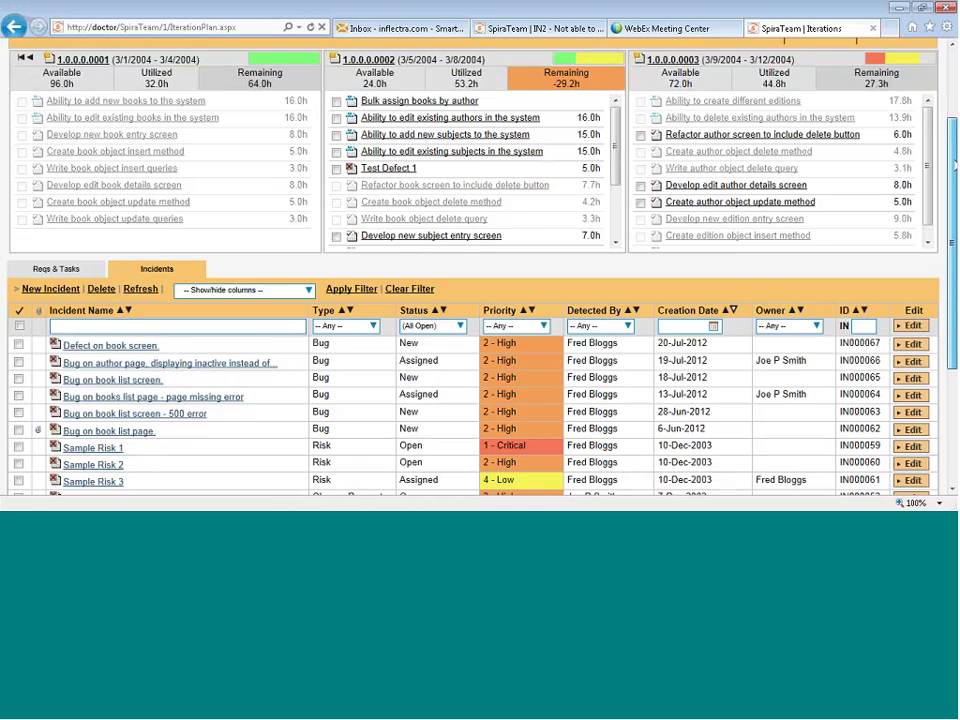
pyautogui.scroll(3, 953, 165)
# Open the Planning Board and look through the cards under Unassigned Items.
pyautogui.moveTo(558, 86)
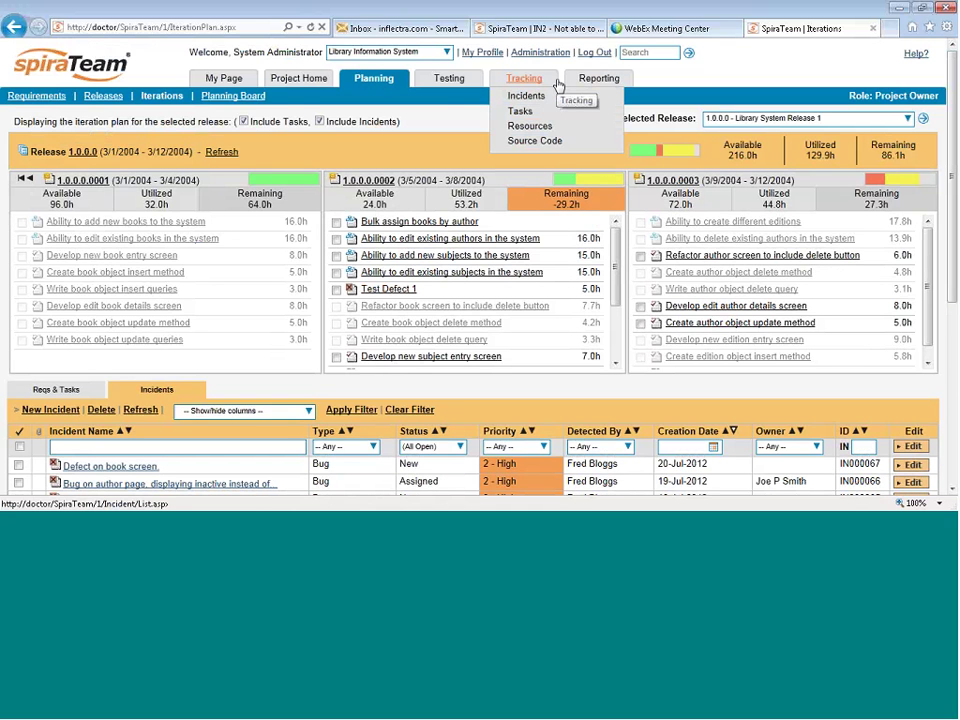
pyautogui.click(240, 97)
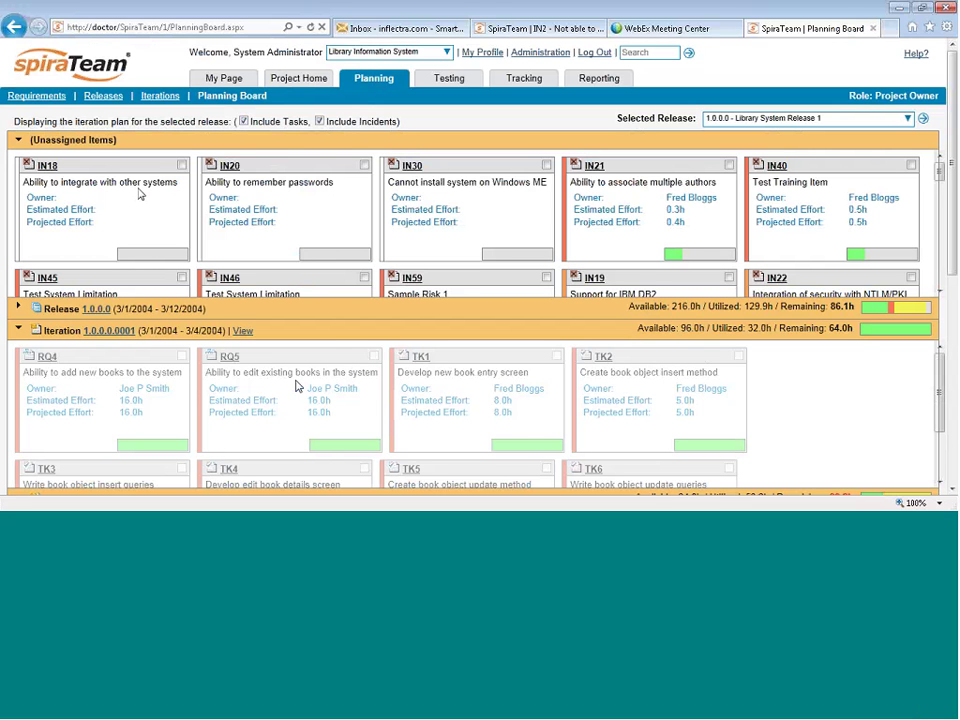
pyautogui.tripleClick(44, 140)
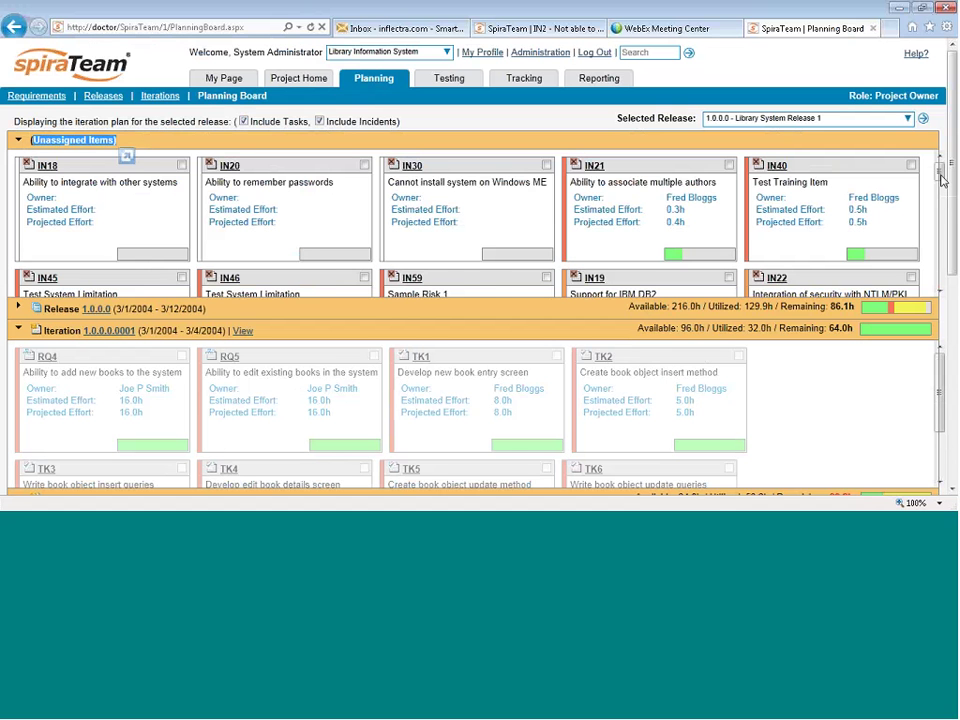
pyautogui.moveTo(939, 171)
pyautogui.mouseDown()
pyautogui.moveTo(950, 282)
pyautogui.moveTo(944, 205)
pyautogui.moveTo(926, 163)
pyautogui.mouseUp()
pyautogui.moveTo(943, 166); pyautogui.dragTo(941, 282)
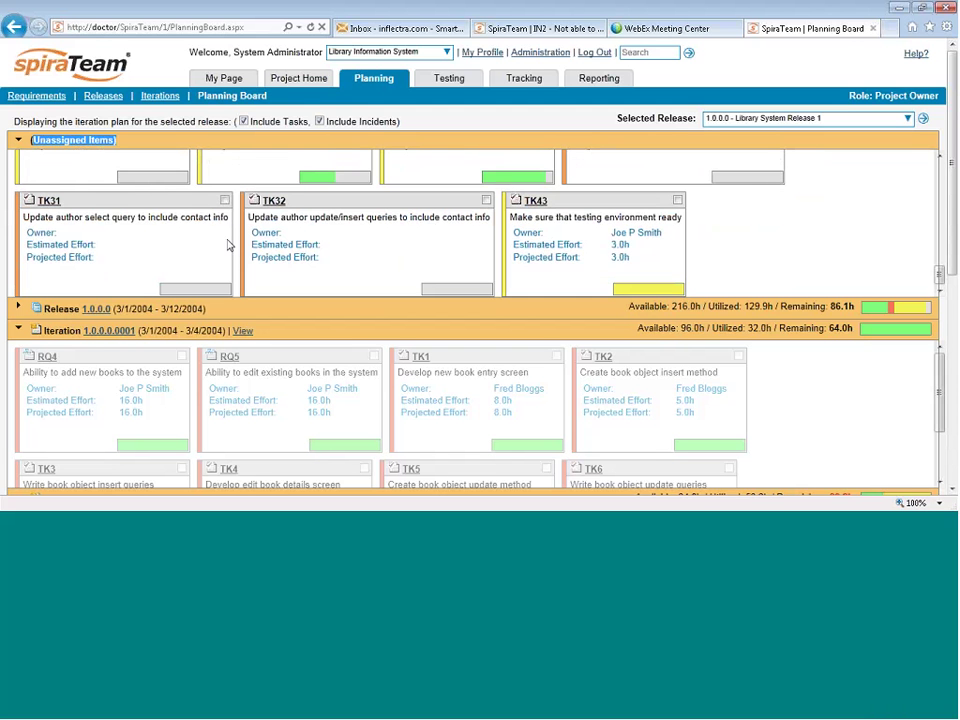
# Collapse the Unassigned Items section and expand the Release 1.0.0.0 section on the planning board.
pyautogui.click(18, 140)
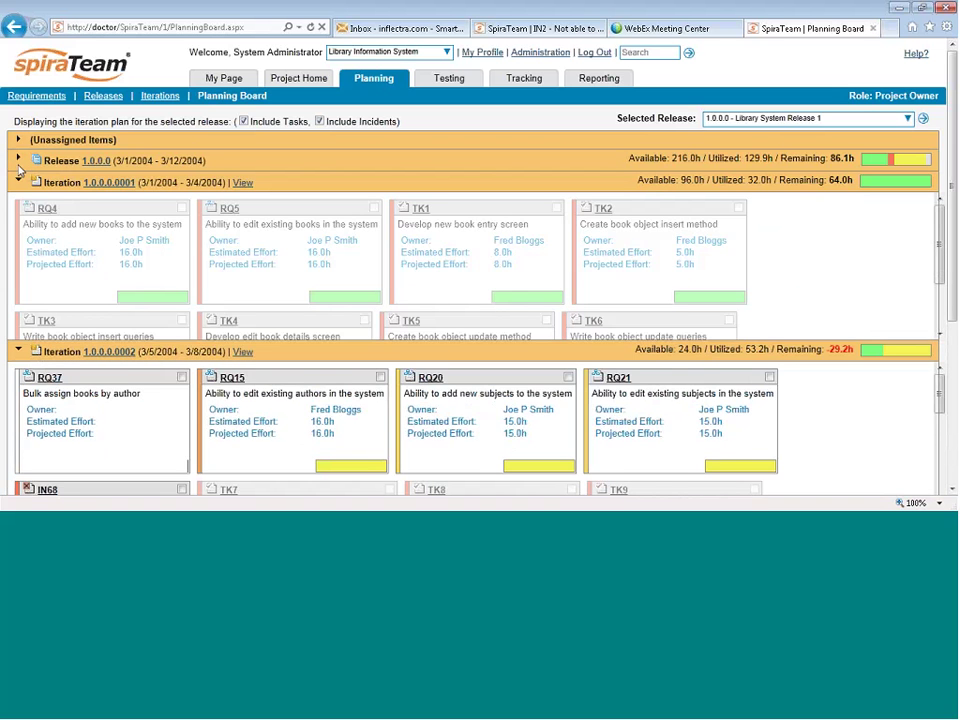
pyautogui.click(19, 161)
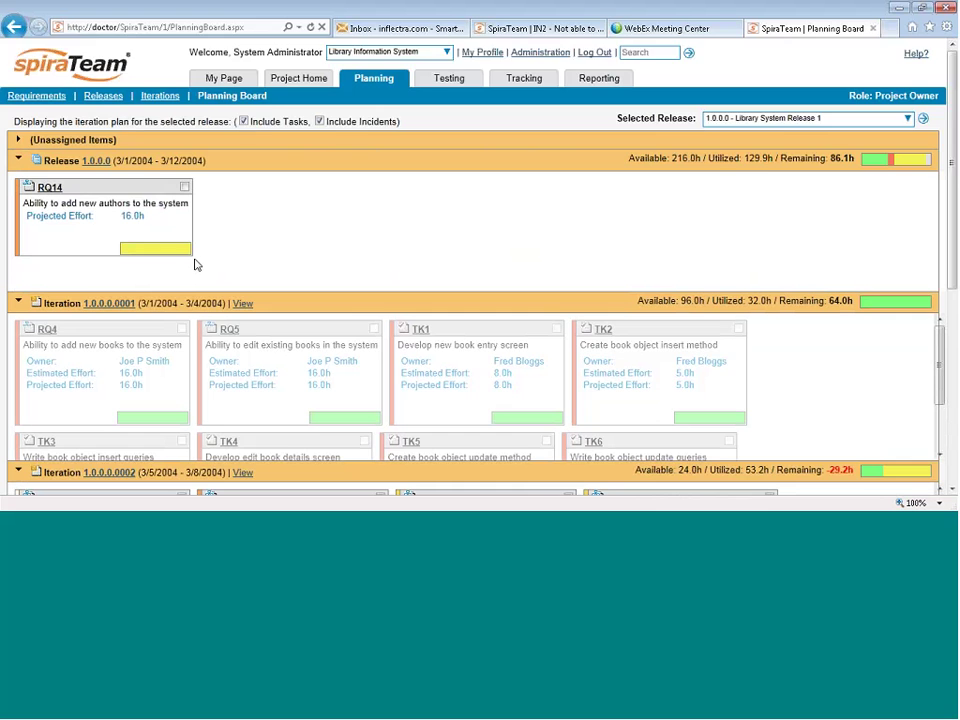
# Move requirement RQ14, for adding new authors, from the Release 1.0.0.0 section into iteration 1.0.0.0.0001.
pyautogui.scroll(-3, 244, 264)
pyautogui.scroll(3, 137, 197)
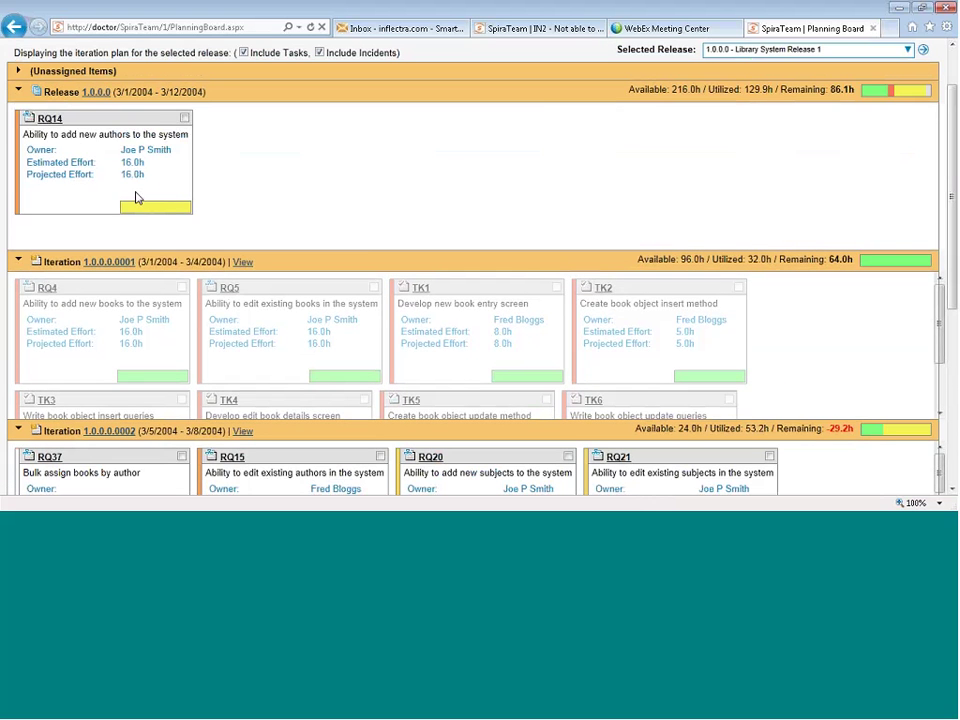
pyautogui.moveTo(30, 118); pyautogui.dragTo(766, 303)
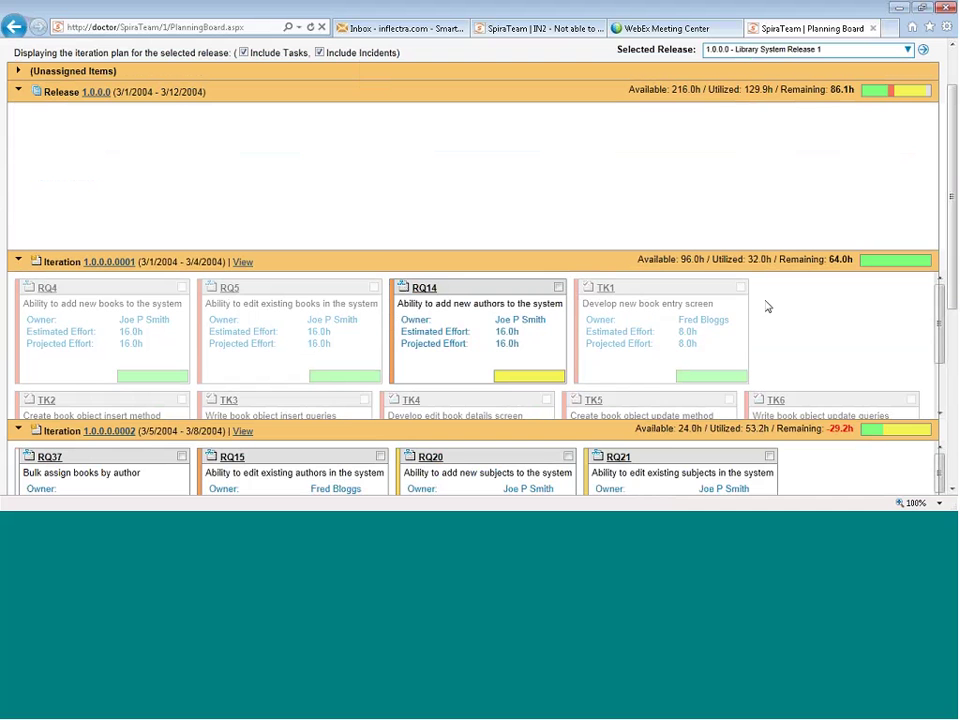
# Collapse the Release 1.0.0.0 section and look through the requirement and task cards in iteration 1.0.0.0.0001.
pyautogui.click(18, 94)
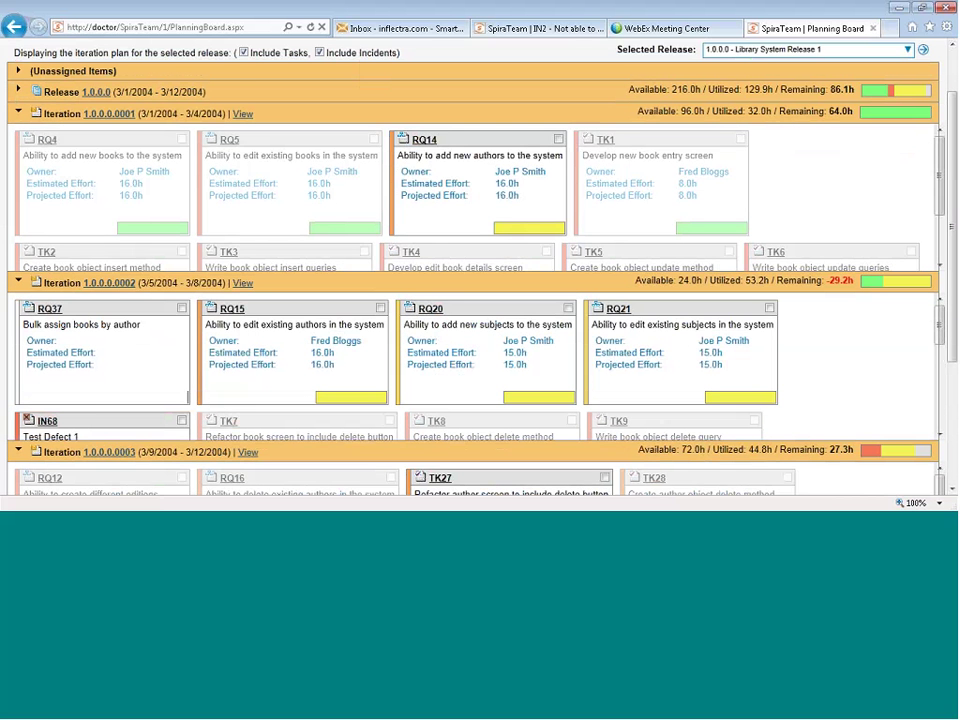
pyautogui.moveTo(941, 158); pyautogui.dragTo(941, 193)
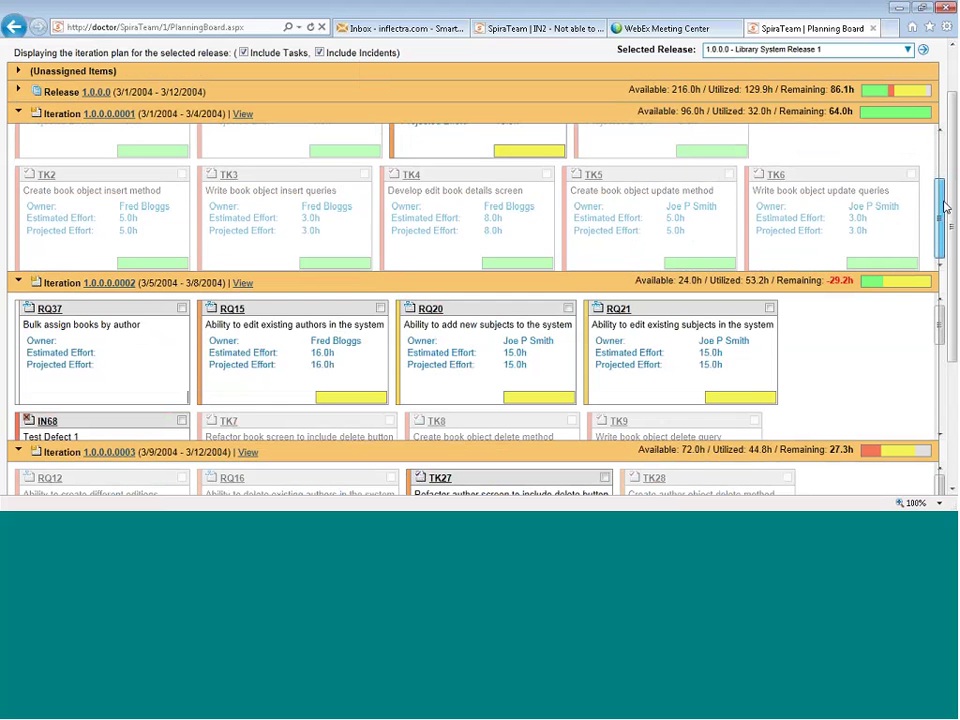
pyautogui.scroll(3, 703, 168)
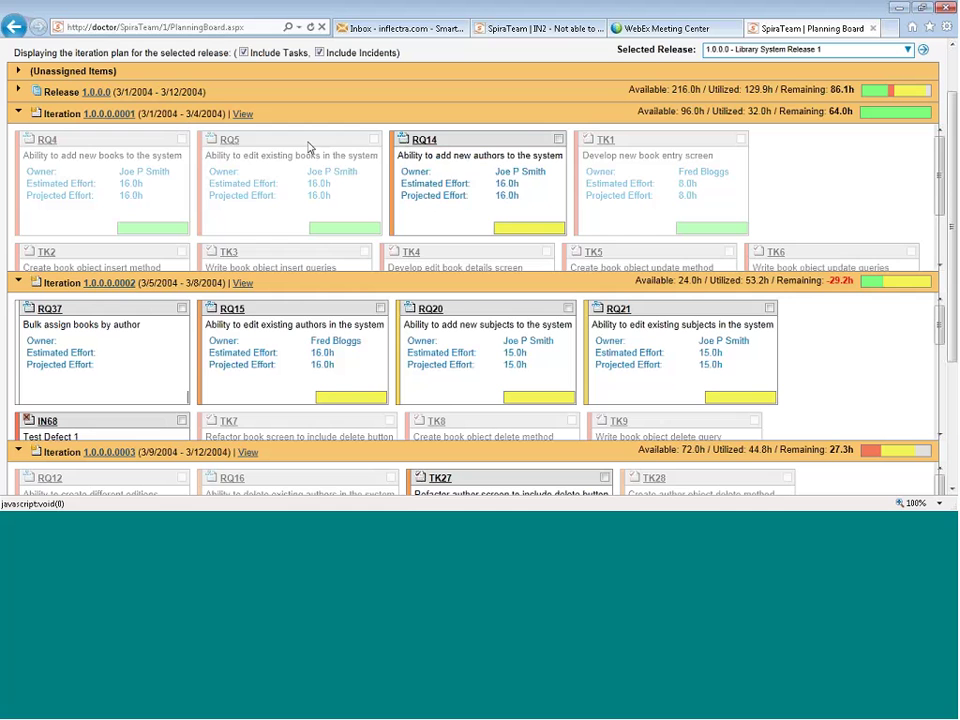
pyautogui.scroll(-3, 938, 152)
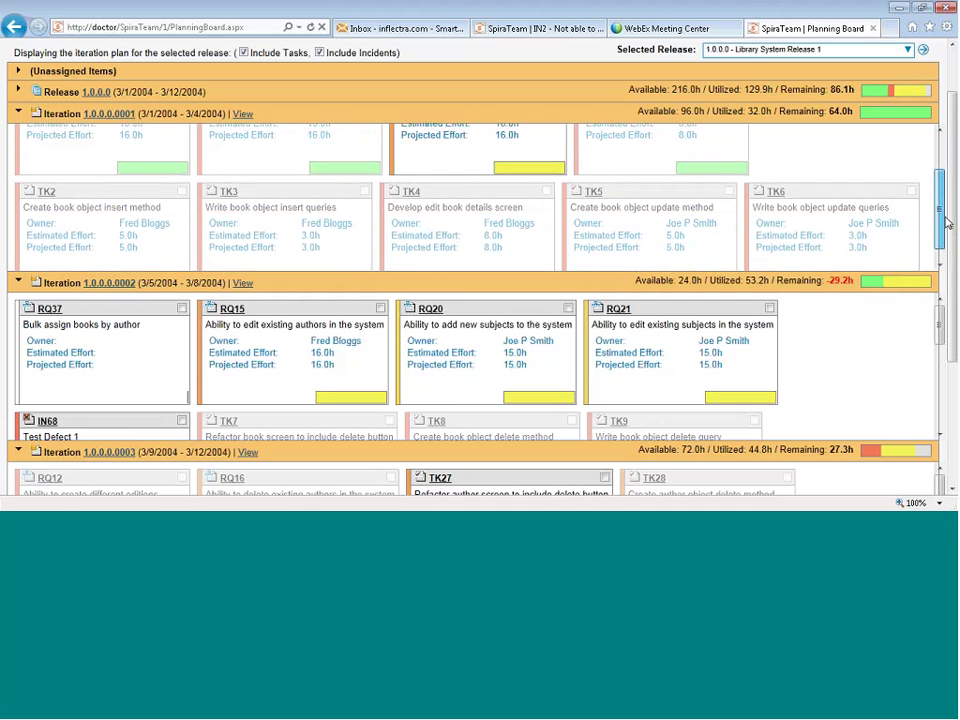
pyautogui.scroll(3, 912, 142)
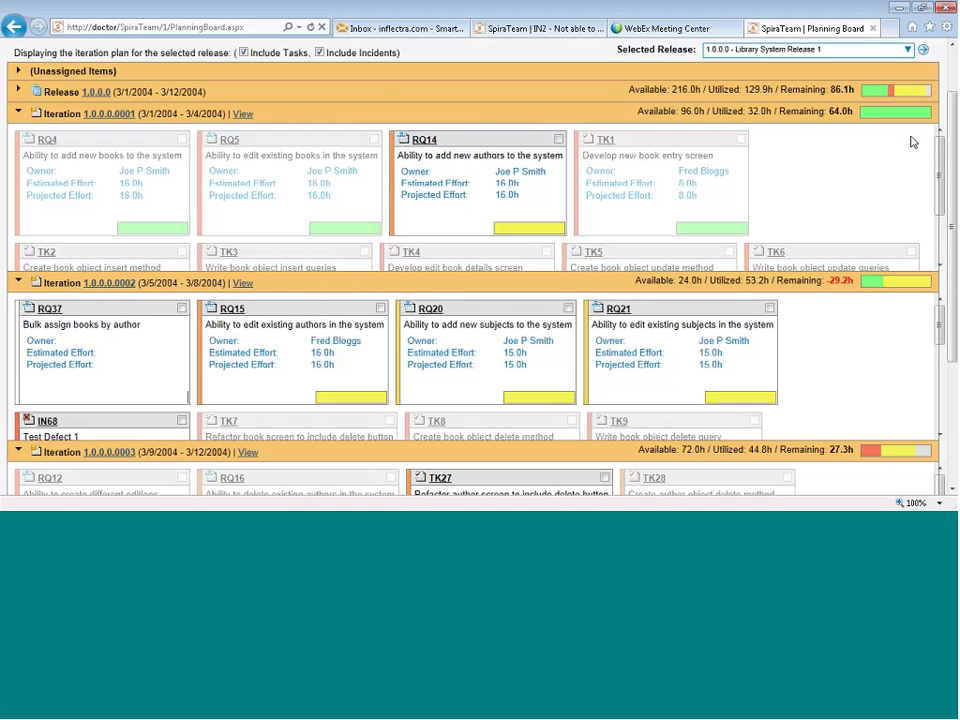
# Switch the planning board to the by-resource view of iteration 1.0.0.0.0001 and open requirement RQ14 from its card.
pyautogui.click(246, 116)
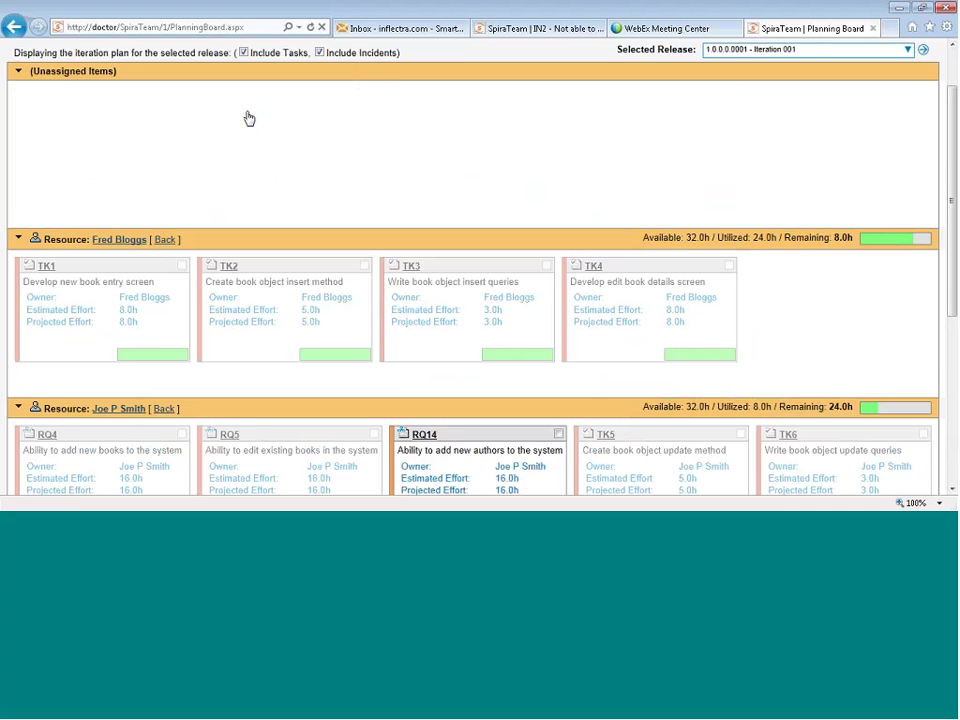
pyautogui.click(17, 72)
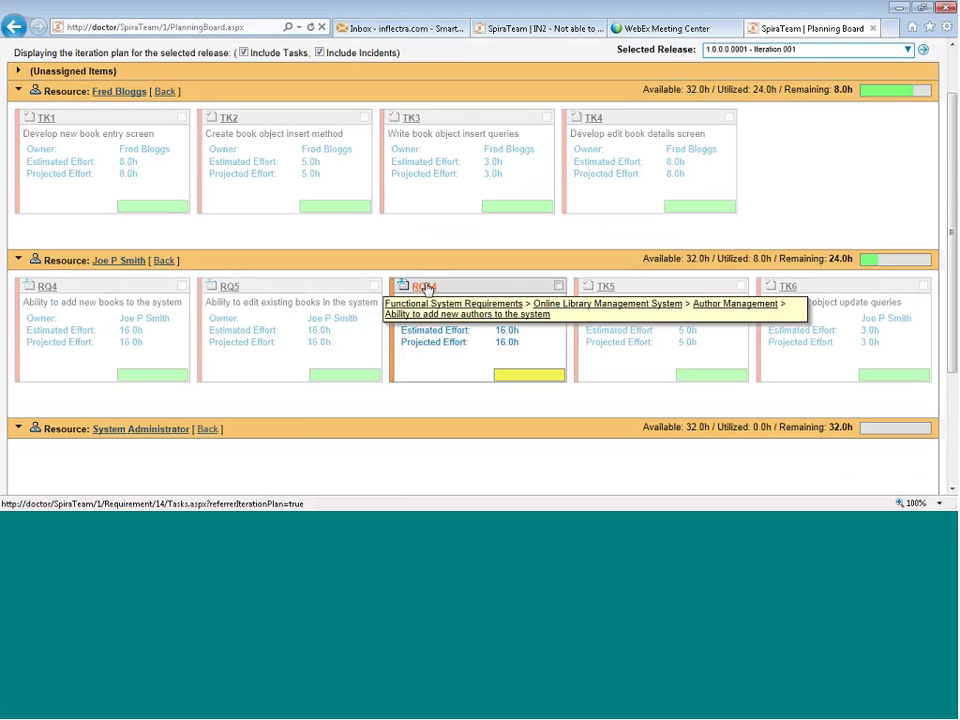
pyautogui.click(425, 288)
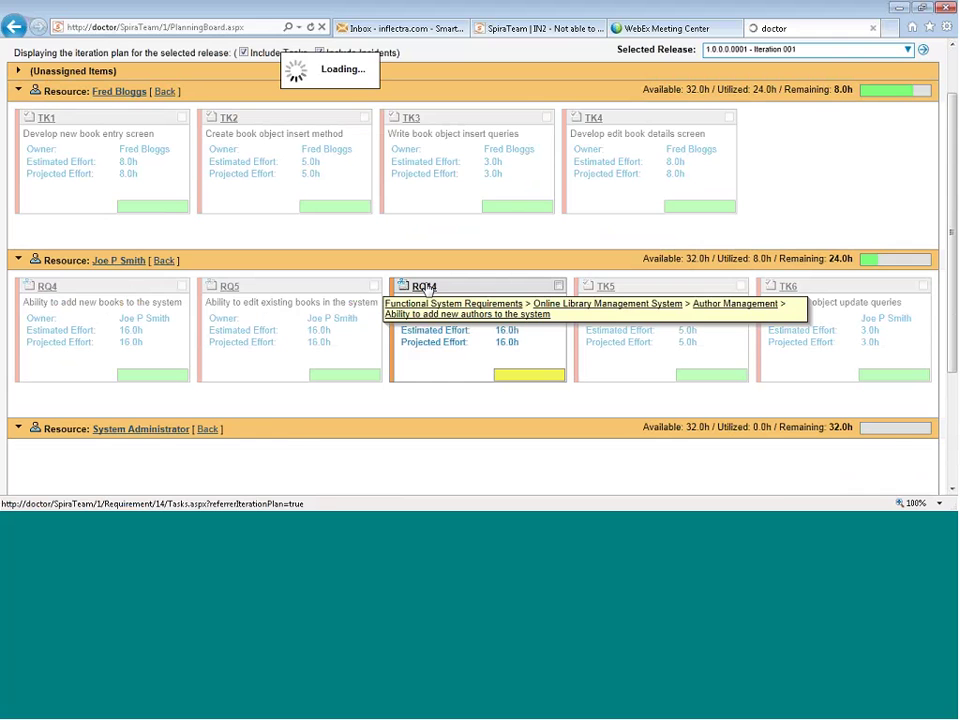